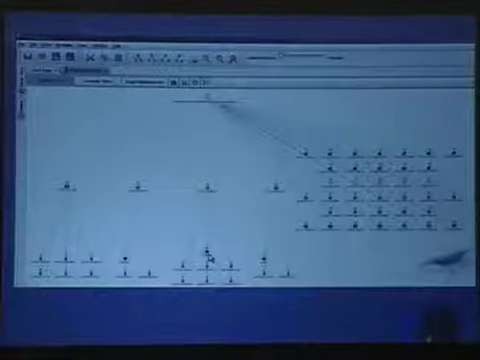
Step: Advance past the graph slide to the Agenda slide highlighting Future Work / QA, then end the slideshow
click(210, 257)
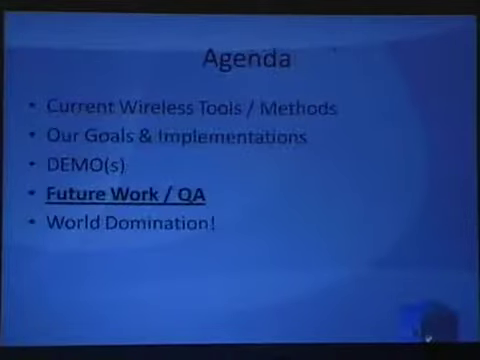
key(Escape)
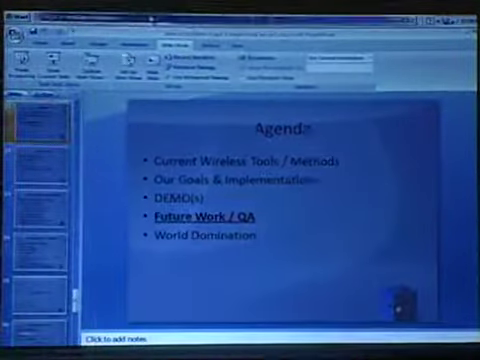
Step: Switch from PowerPoint to the VMware Konsole terminal showing the airgraph-ng commands
key(alt+Tab)
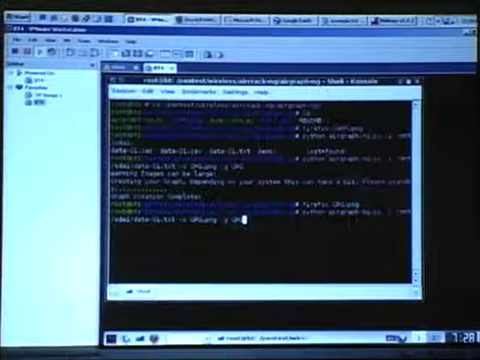
Step: Run python airgraph-ng.py without arguments to show its usage help
key(Left)
key(Left)
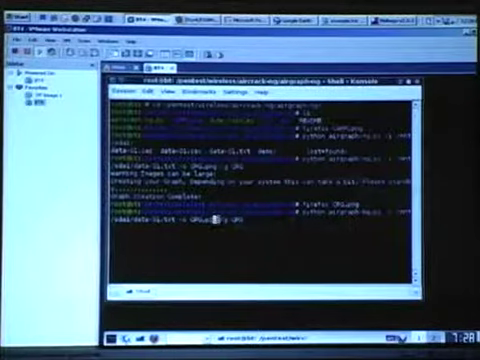
key(Left)
key(Up)
key(Up)
key(Up)
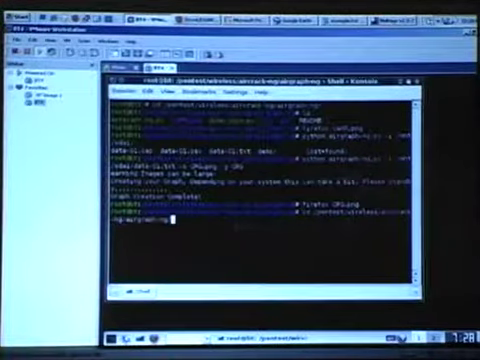
key(BackSpace)
key(BackSpace)
key(BackSpace)
key(BackSpace)
key(BackSpace)
key(BackSpace)
key(BackSpace)
key(BackSpace)
key(BackSpace)
key(BackSpace)
key(BackSpace)
key(BackSpace)
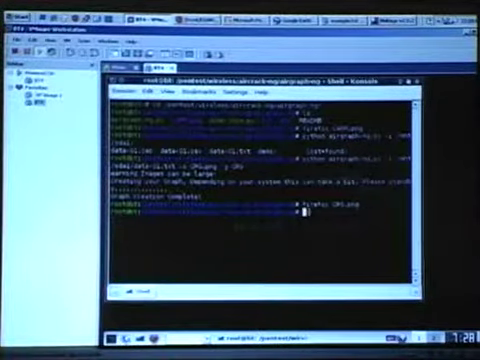
text(python )
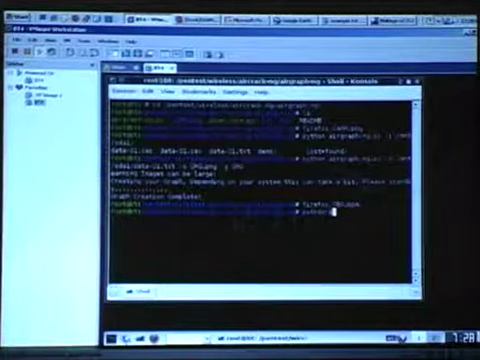
text(airgraph-ng.py)
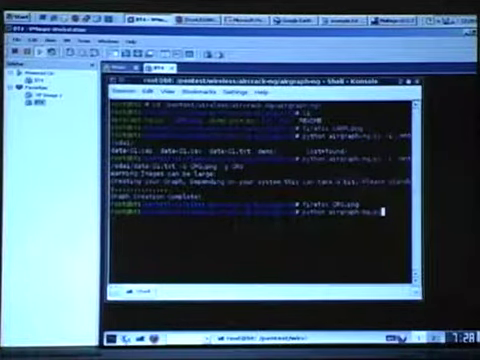
key(Return)
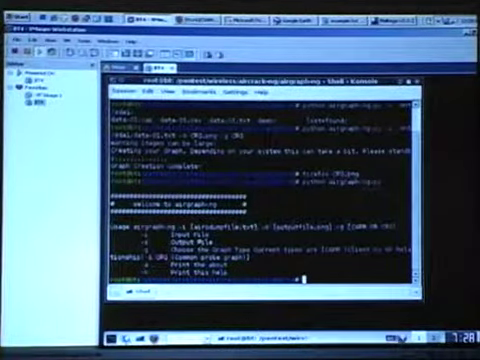
Step: Start a new airgraph-ng command and list the data-01 capture files to reach ./data-01.txt
key(Up)
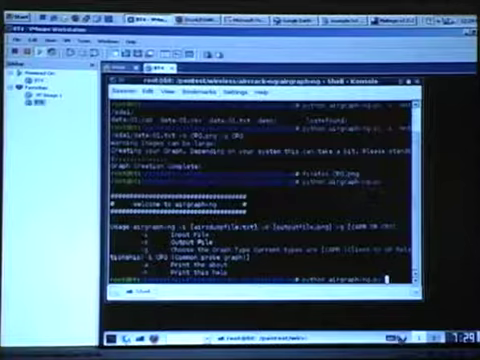
text(-i)
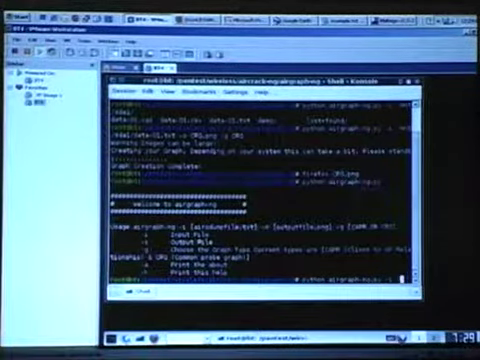
key(Return)
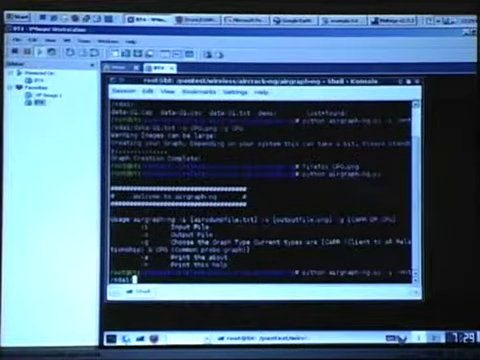
text(ls)
key(Return)
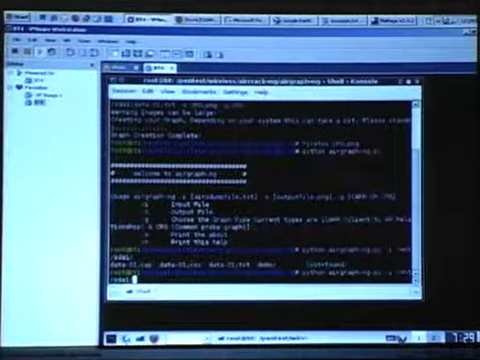
text(./data-01.txt -o)
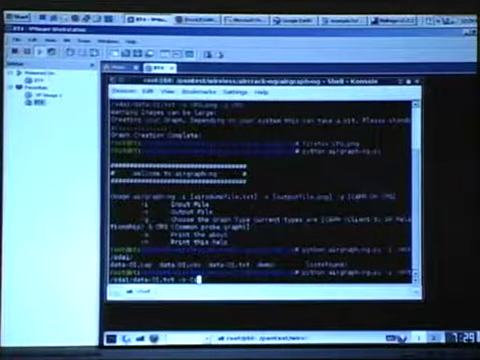
text(CAPR)
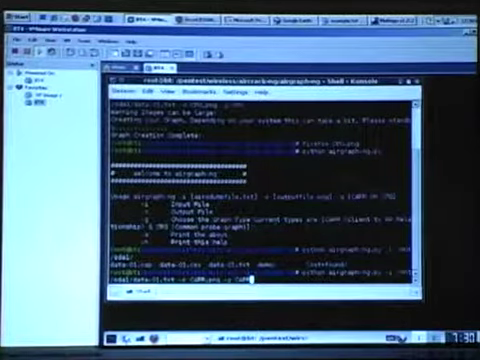
Step: Generate CAPR.png from data-01.txt with -g CAPR, then begin a firefox CAPR.png command
key(Return)
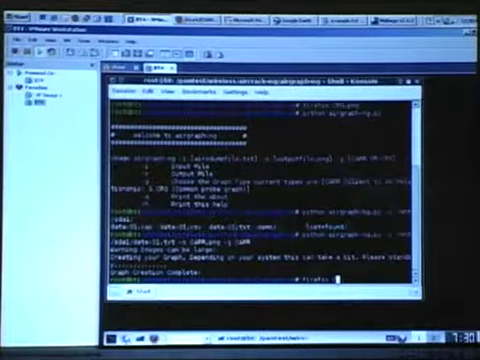
key(Tab)
key(Tab)
text(W)
Step: Open CAPR.png in Firefox at full size, then fit the 19-AP, 54-client graph to the window
key(Tab)
key(Return)
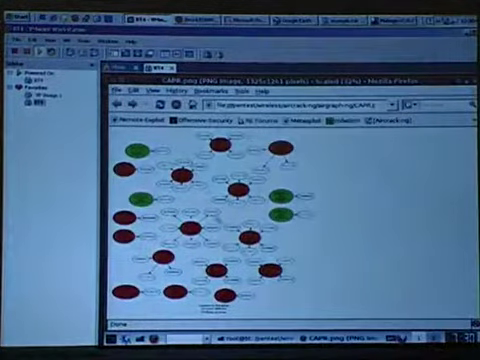
click(207, 184)
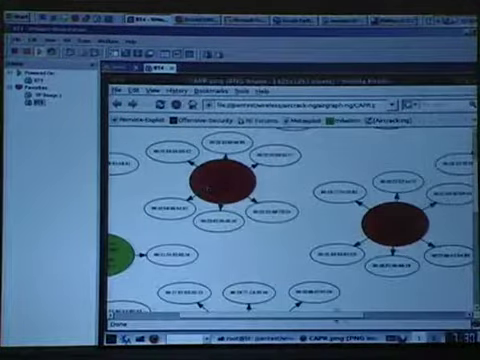
scroll(290, 220, left, 3)
scroll(290, 220, up, 3)
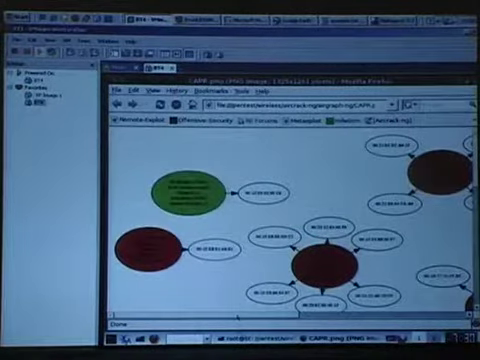
scroll(290, 220, down, 5)
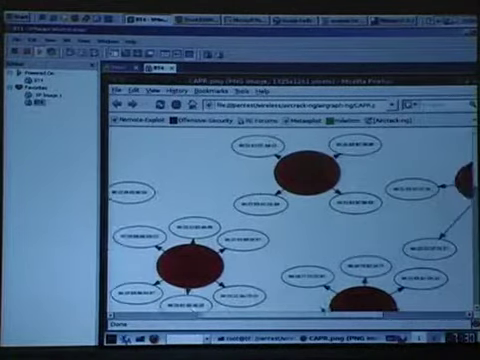
scroll(290, 220, down, 5)
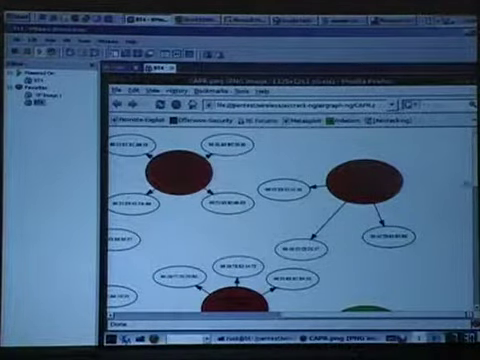
scroll(290, 220, down, 3)
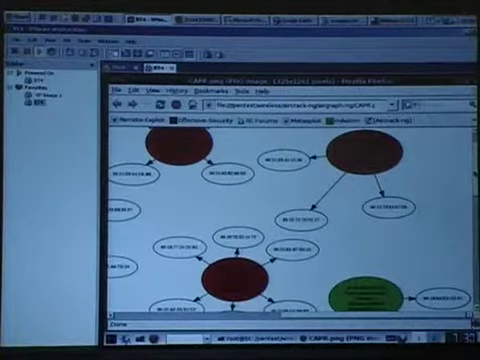
scroll(290, 220, down, 5)
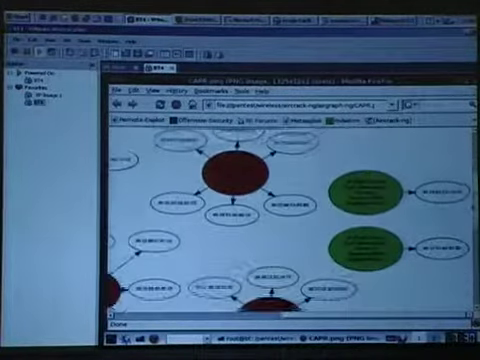
scroll(290, 220, down, 3)
scroll(290, 220, up, 5)
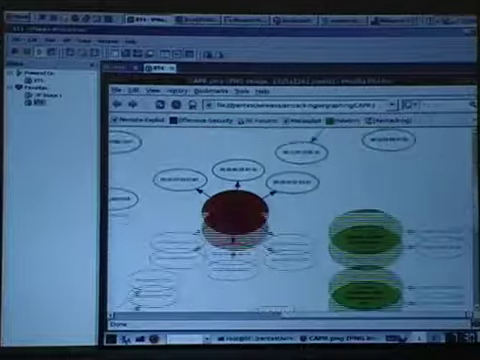
scroll(290, 220, down, 3)
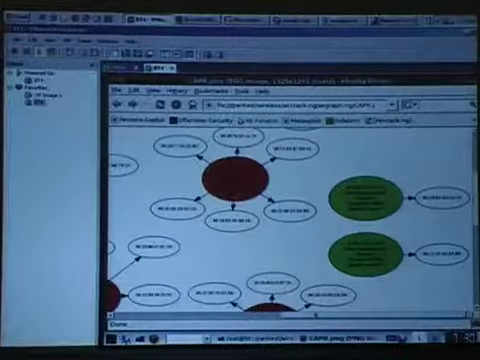
scroll(290, 220, right, 5)
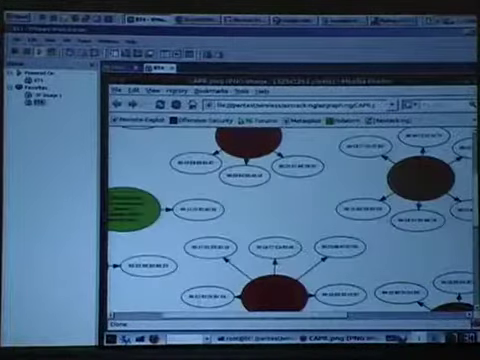
scroll(290, 220, down, 4)
scroll(290, 220, down, 3)
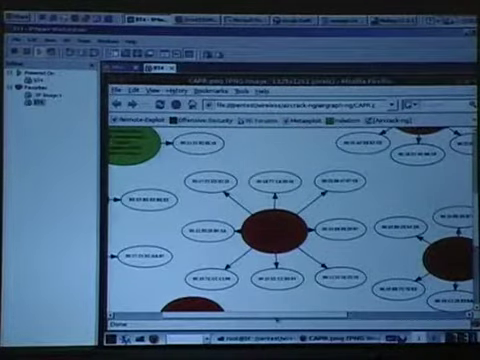
scroll(290, 220, right, 3)
scroll(290, 220, left, 3)
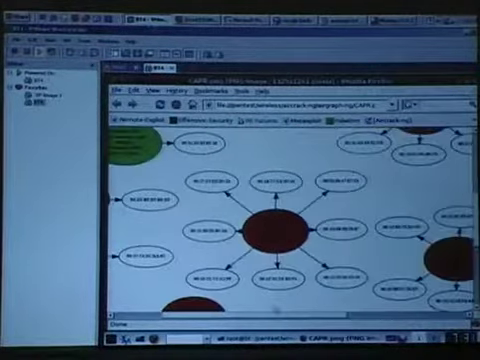
scroll(290, 220, down, 5)
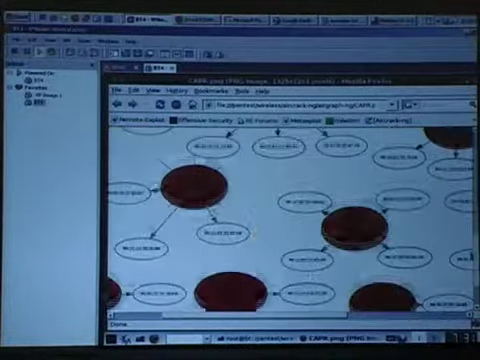
scroll(290, 220, down, 5)
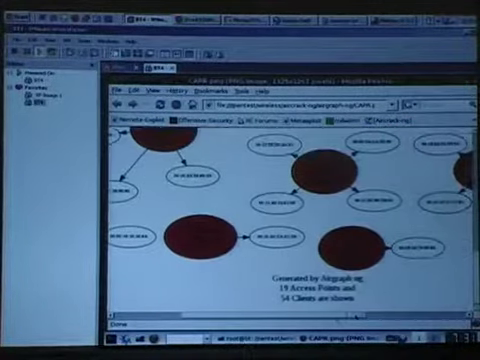
scroll(290, 220, right, 3)
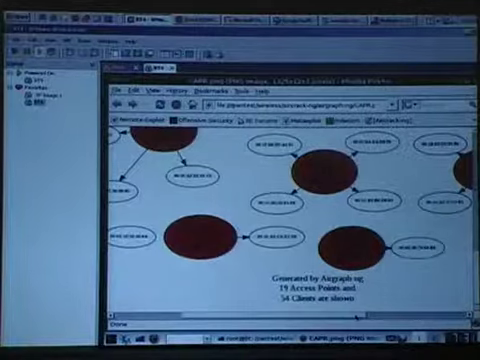
scroll(290, 220, left, 3)
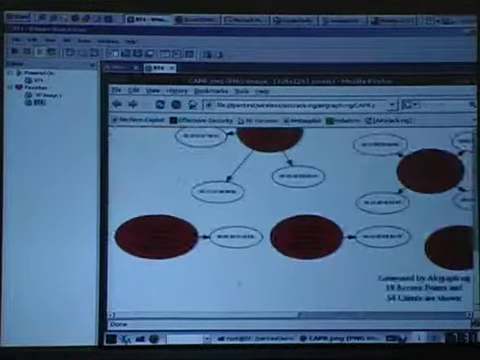
click(315, 258)
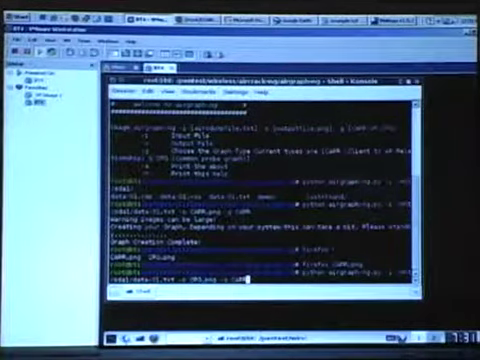
Step: Generate CPG.png with -g CPG from data-01.txt and open it with firefox CPG.png
key(BackSpace)
key(BackSpace)
text(S)
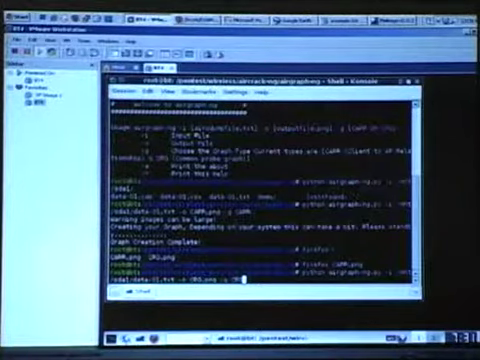
key(Return)
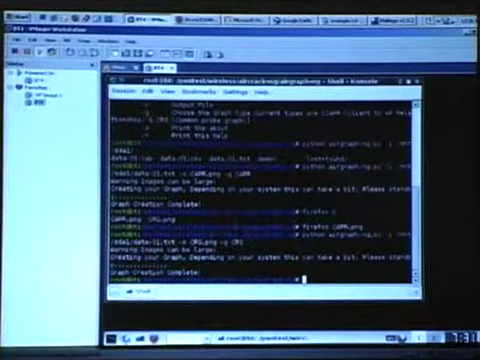
key(Up)
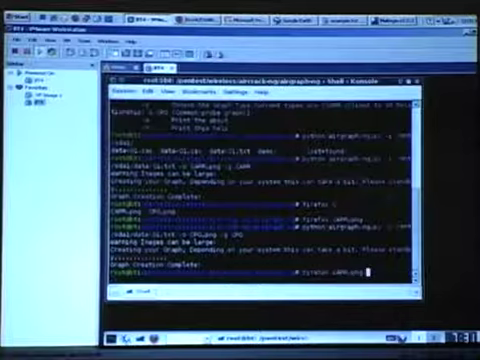
key(BackSpace)
key(BackSpace)
key(BackSpace)
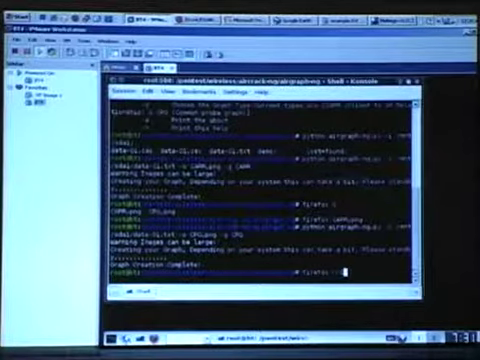
text(PG.png)
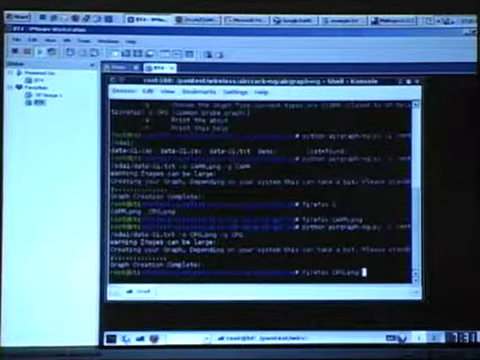
key(Return)
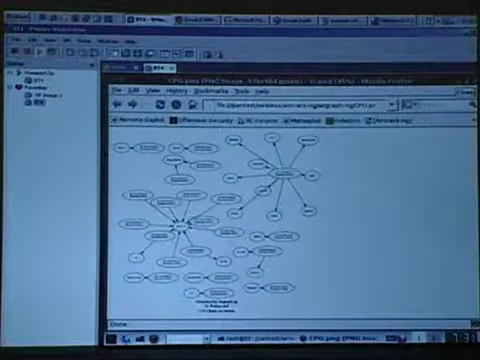
Step: Inspect the CPG probe graph at full size, including its caption, then return to the terminal
click(200, 190)
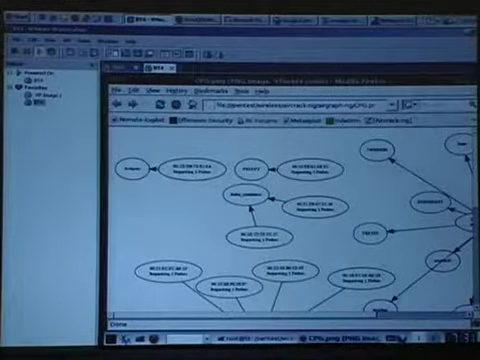
scroll(290, 220, right, 3)
scroll(290, 220, right, 3)
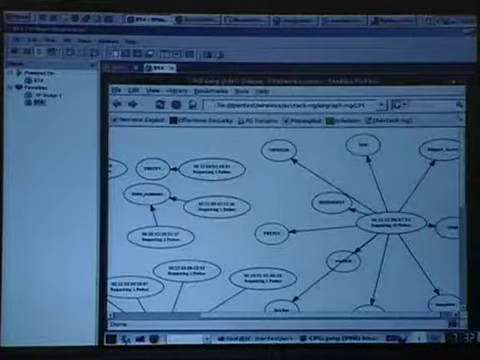
scroll(290, 220, down, 3)
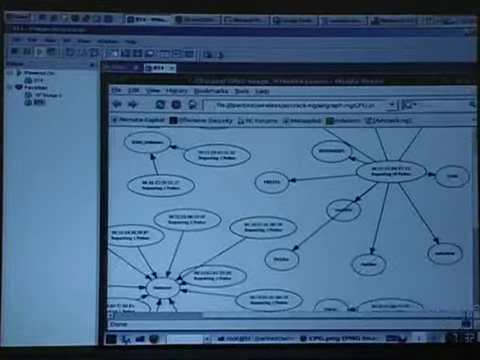
scroll(290, 220, down, 3)
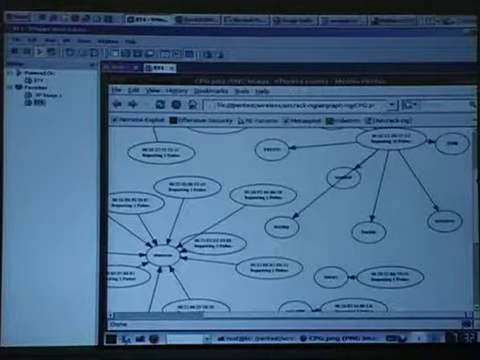
scroll(290, 220, down, 3)
scroll(290, 220, down, 3)
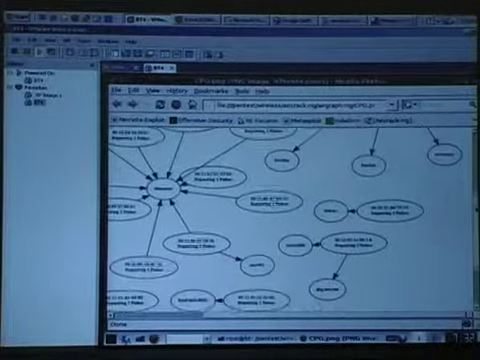
scroll(290, 220, down, 3)
scroll(290, 220, down, 3)
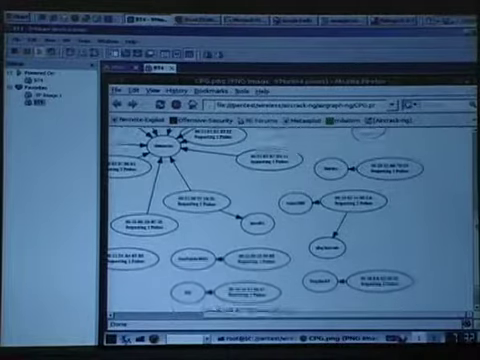
scroll(290, 220, down, 3)
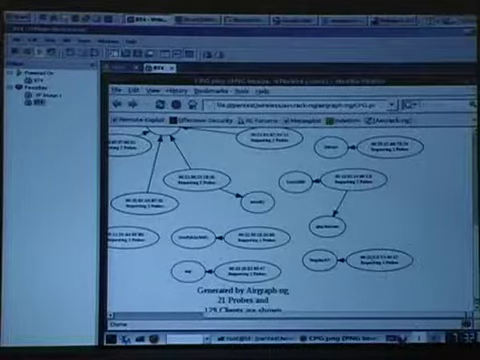
scroll(290, 200, left, 3)
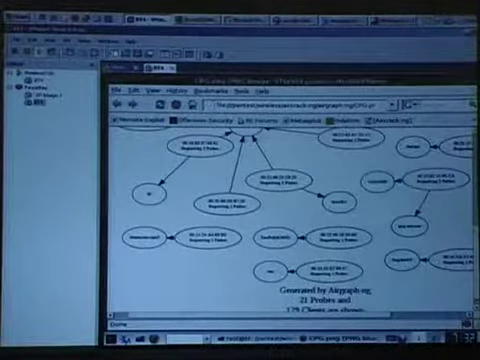
scroll(290, 210, down, 3)
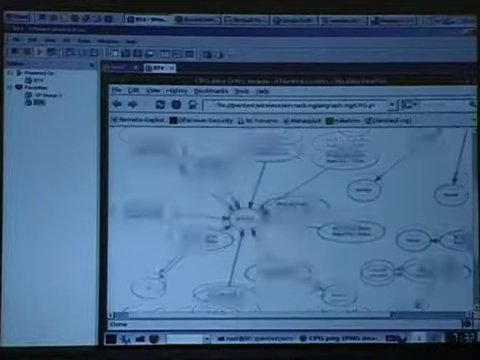
scroll(290, 210, down, 1)
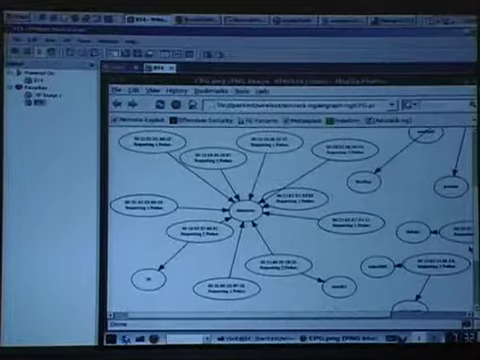
scroll(290, 210, down, 3)
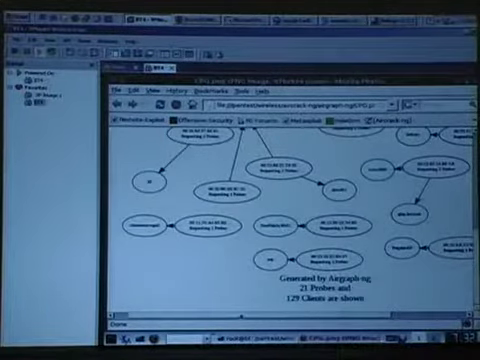
scroll(290, 210, right, 3)
scroll(290, 210, left, 2)
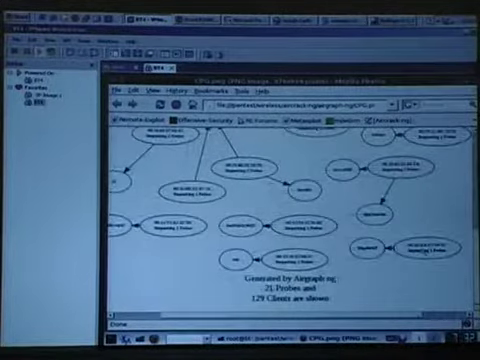
scroll(290, 210, up, 3)
scroll(290, 210, down, 3)
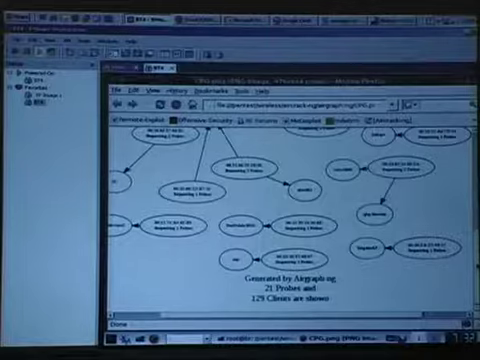
scroll(290, 210, up, 5)
scroll(290, 210, down, 3)
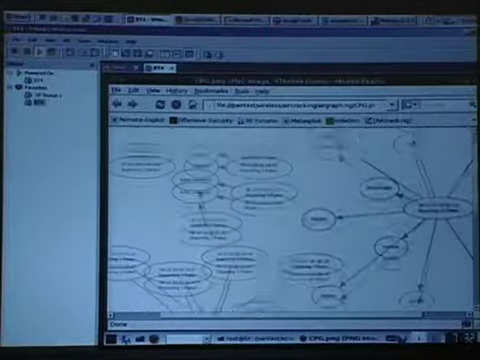
scroll(290, 210, down, 3)
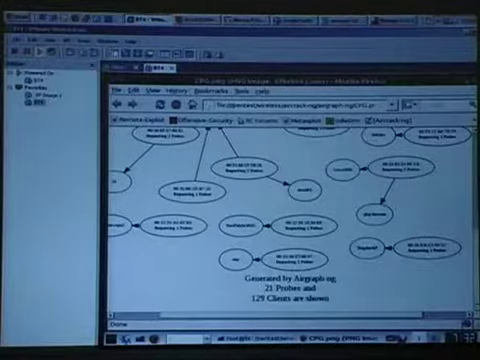
key(alt+Tab)
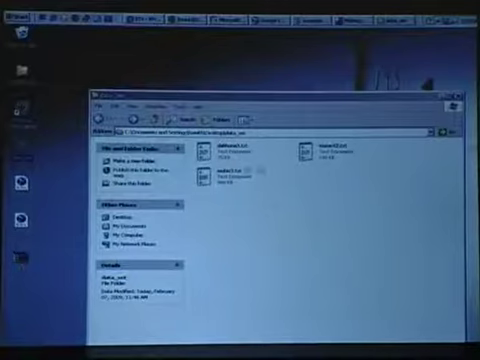
Step: Select a capture text file, go to a suggested subfolder through the Address bar, then switch to Maltego
click(232, 176)
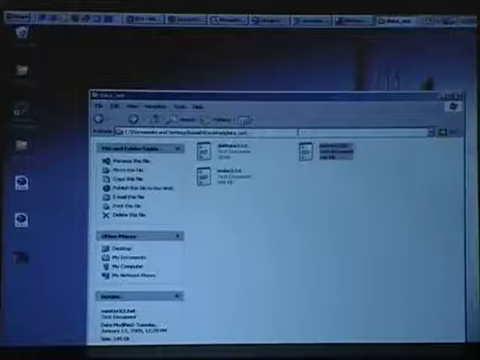
text(\)
key(Down)
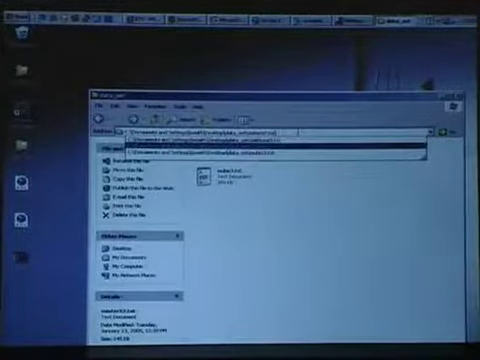
key(Down)
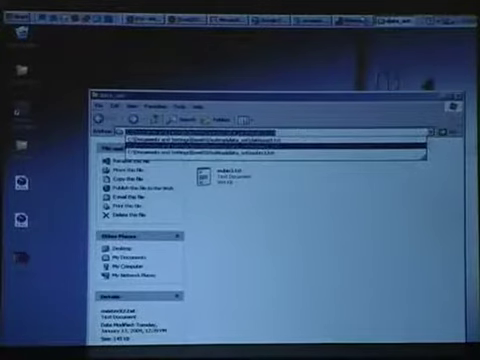
key(Return)
key(alt+Tab)
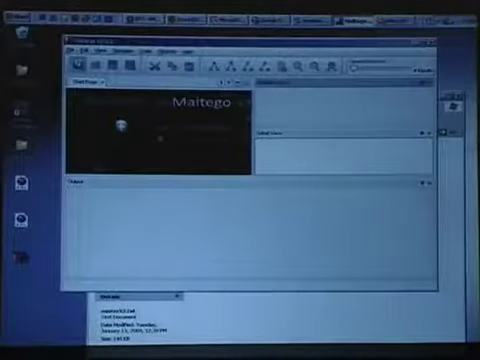
Step: Create a new maximized Maltego graph and bring up the capture-file document entity's transforms
click(165, 78)
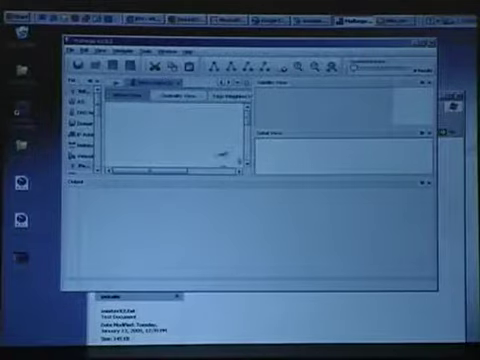
double_click(224, 42)
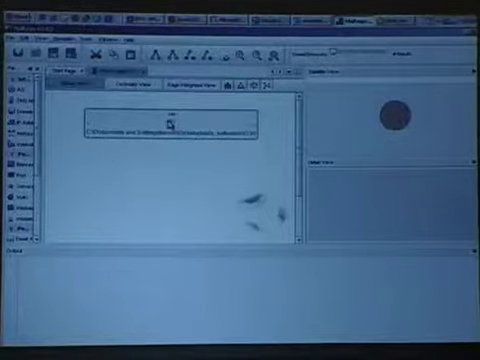
right_click(172, 122)
mouse_move(210, 135)
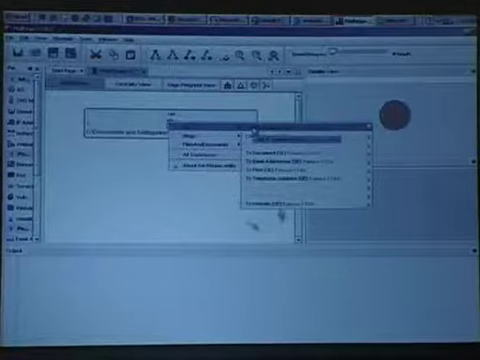
Step: Run List Associated APs on the capture-file entity twice, adding linked access-point nodes
click(262, 200)
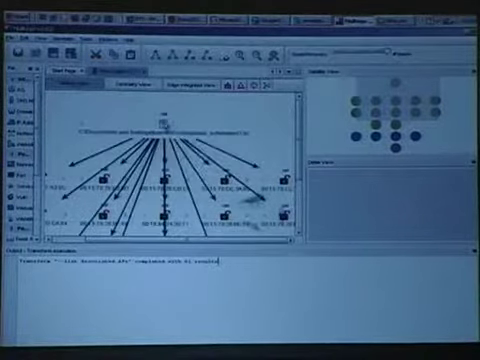
right_click(163, 125)
click(260, 162)
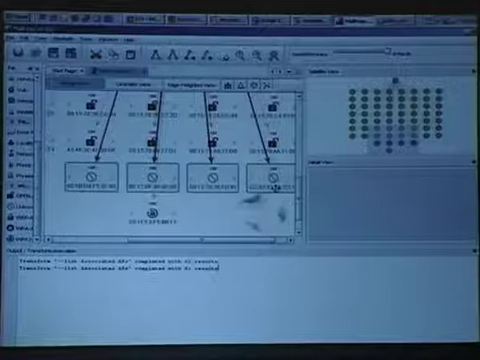
Step: Run List Associated Clients on the selected access-point nodes to add their clients to the graph
right_click(275, 195)
mouse_move(340, 203)
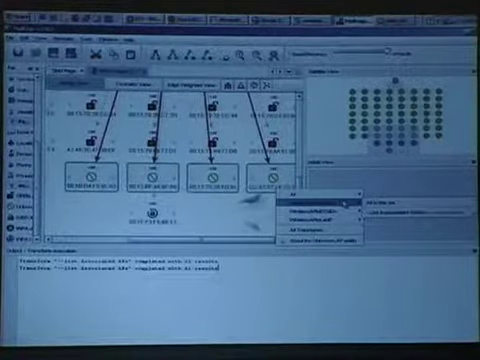
click(320, 212)
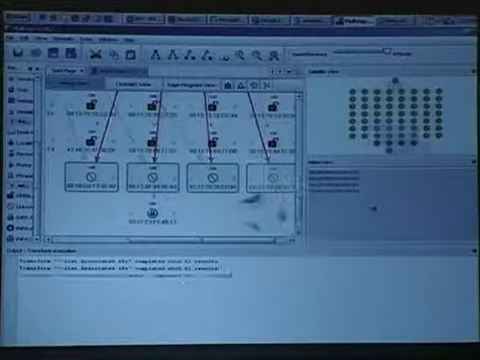